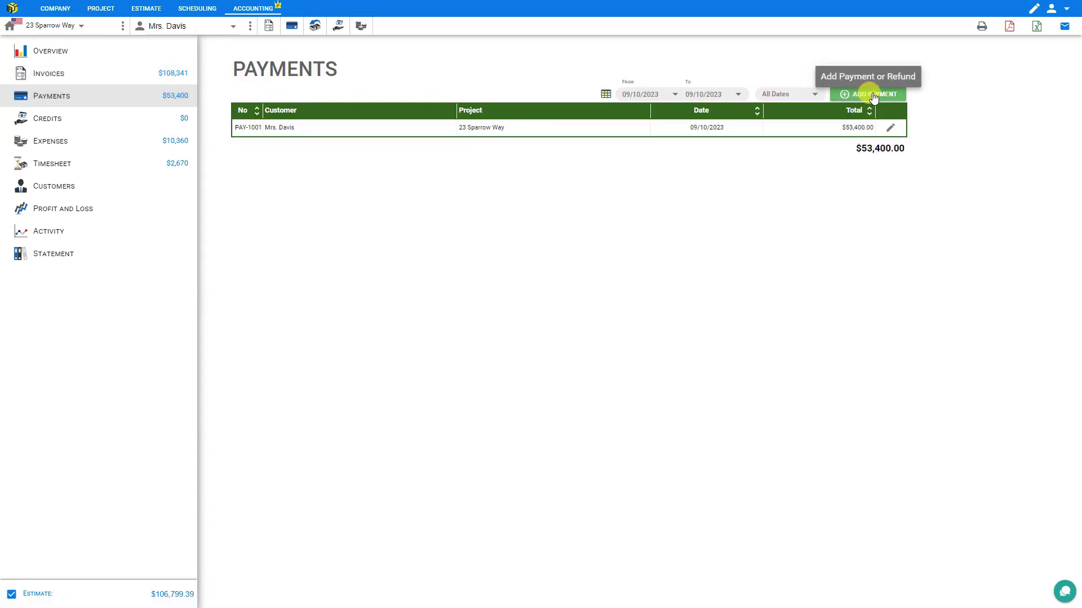
Start a new payment receipt for 10000, assigned to the customer and the customer's own project
click(875, 96)
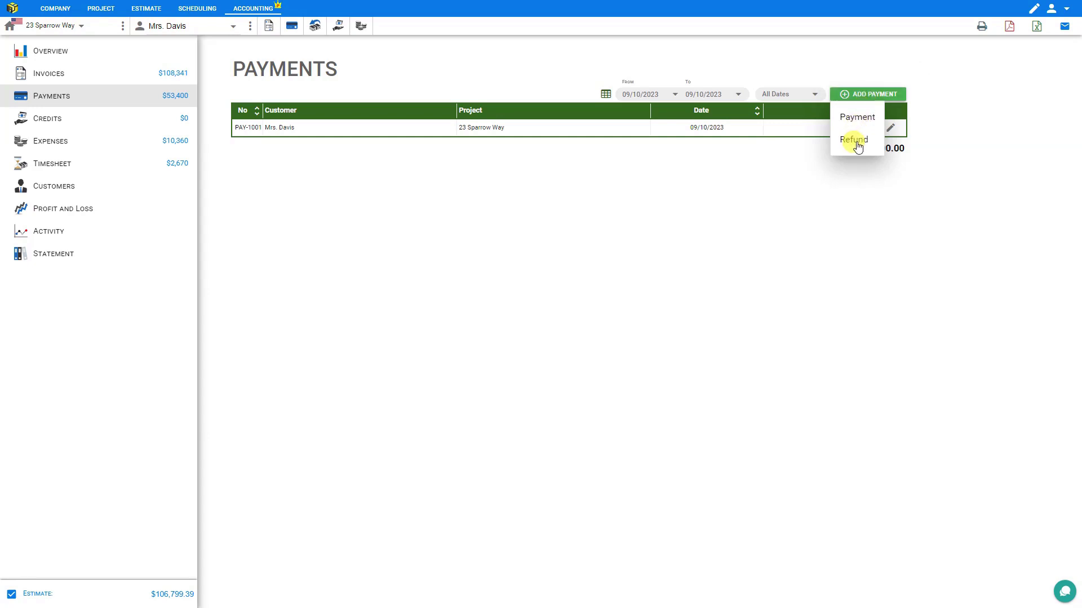
click(857, 119)
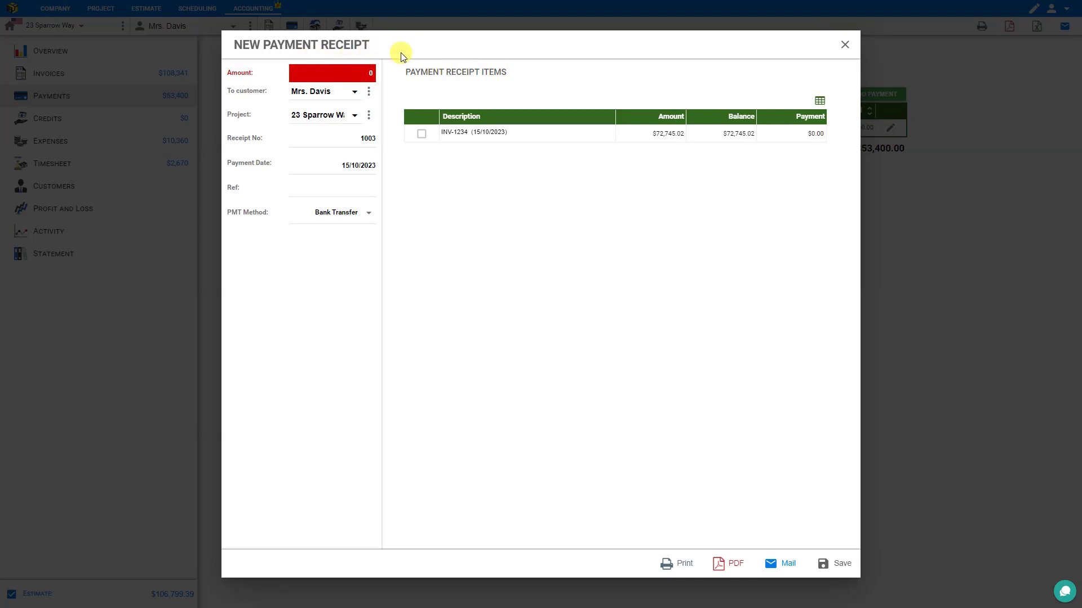
click(347, 73)
click(355, 92)
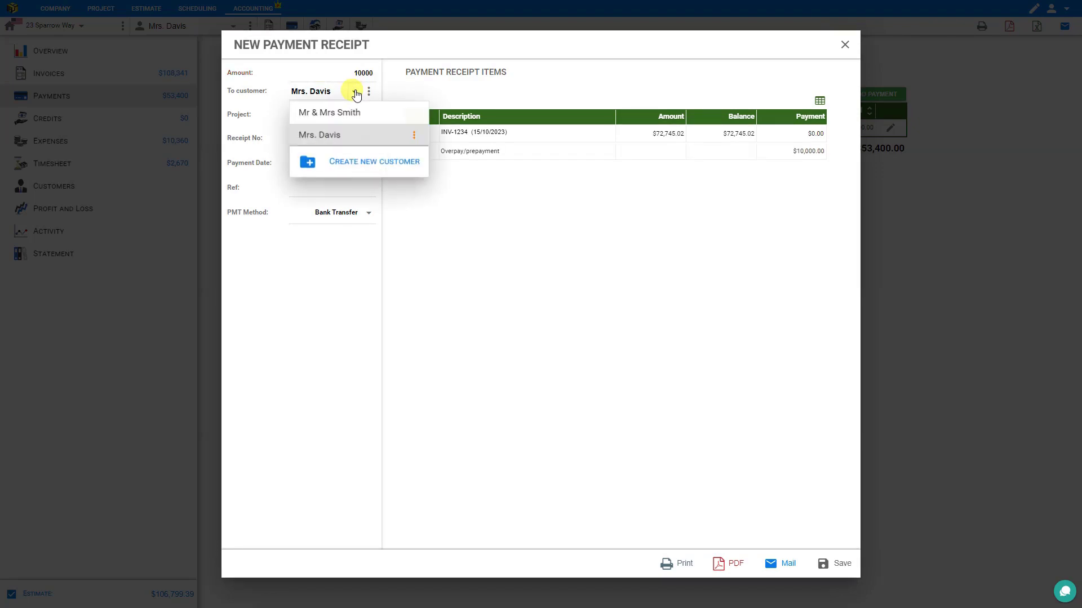
click(330, 136)
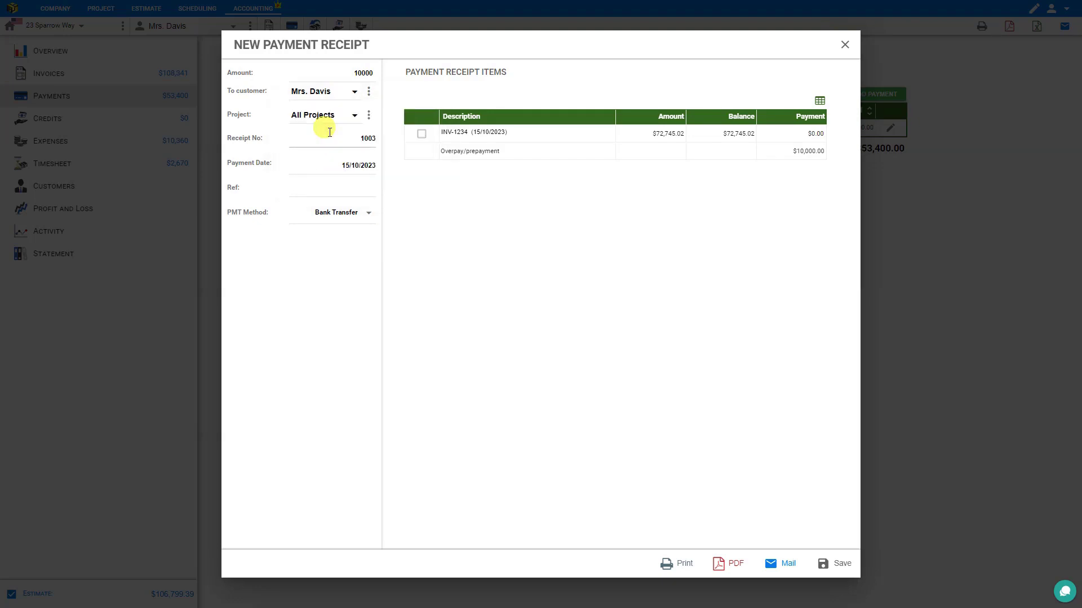
click(355, 117)
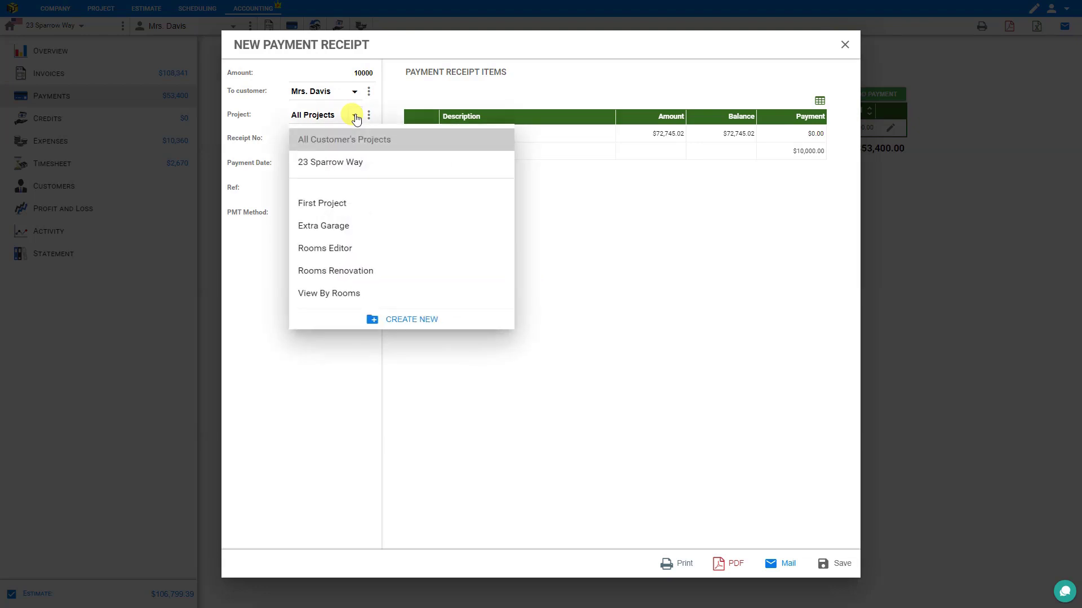
click(334, 163)
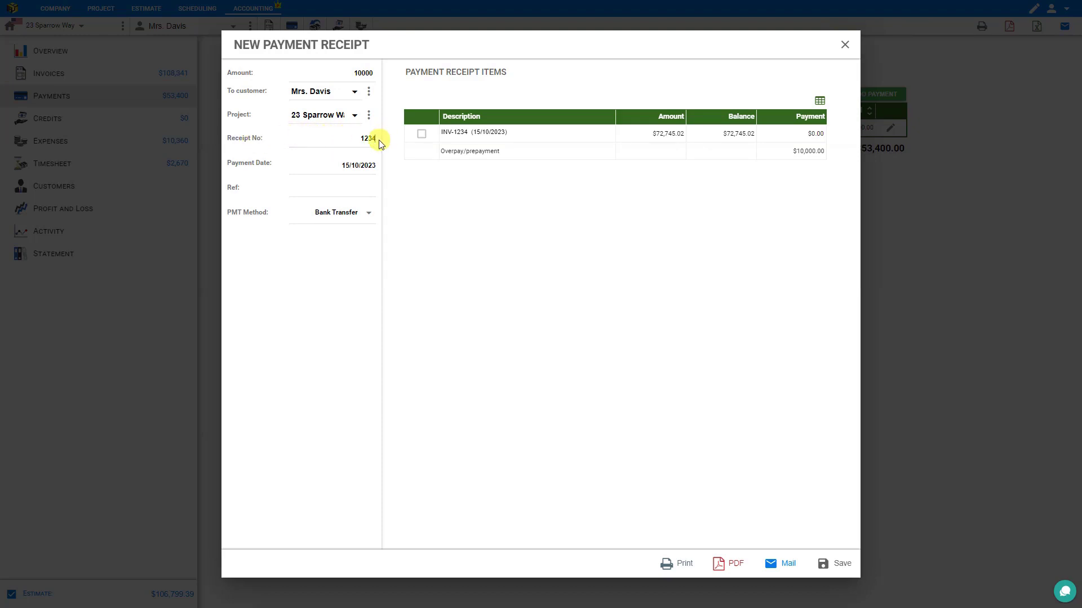
Complete the receipt with number 1234, payment date 15/10/2023, reference A000111 and Bank Transfer as the payment method
click(358, 163)
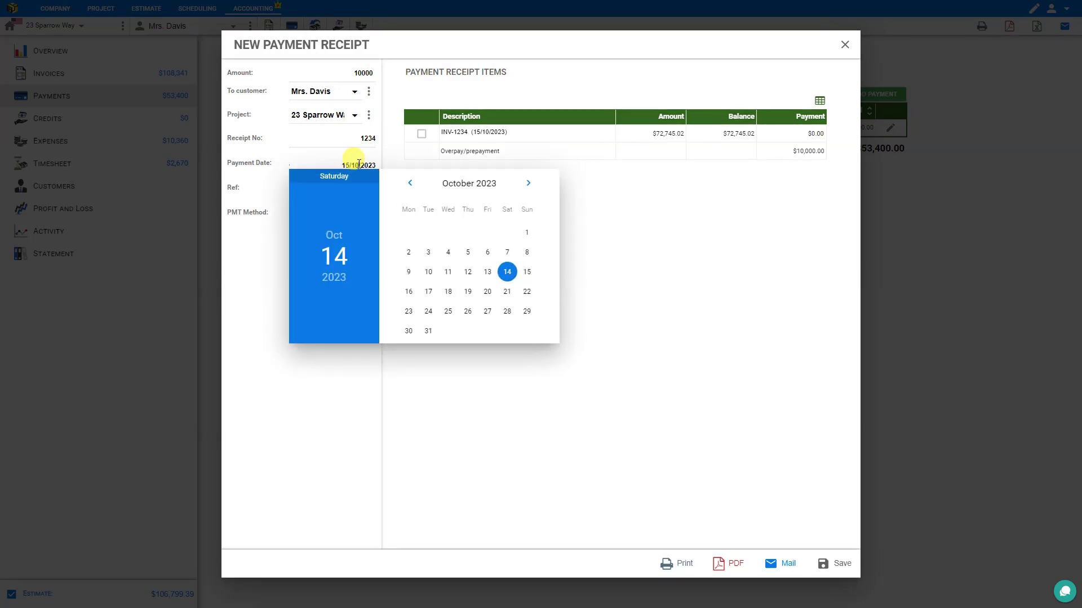
click(505, 274)
click(341, 188)
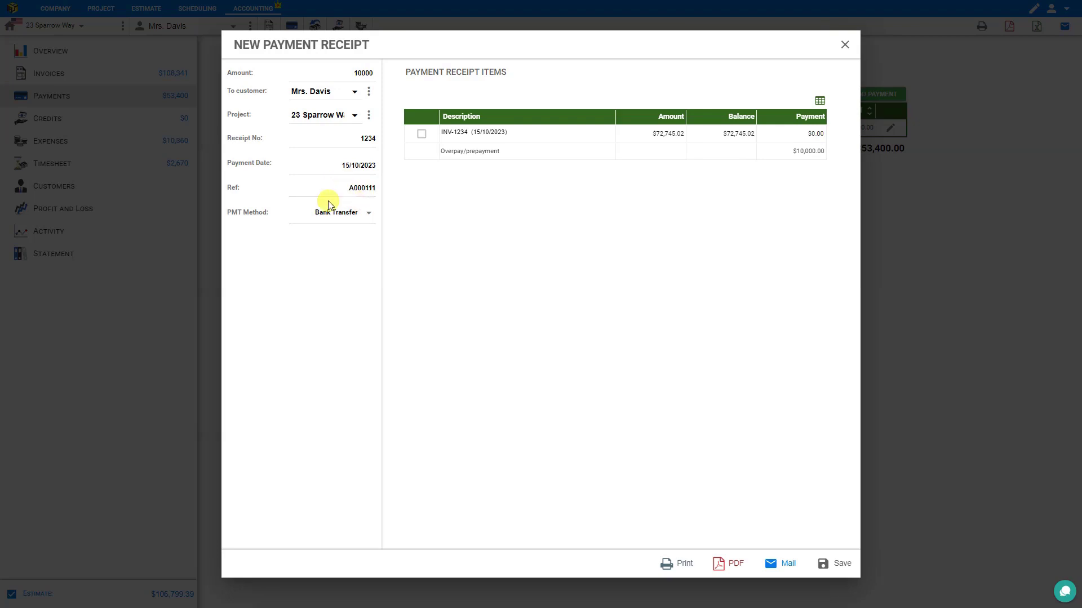
click(369, 218)
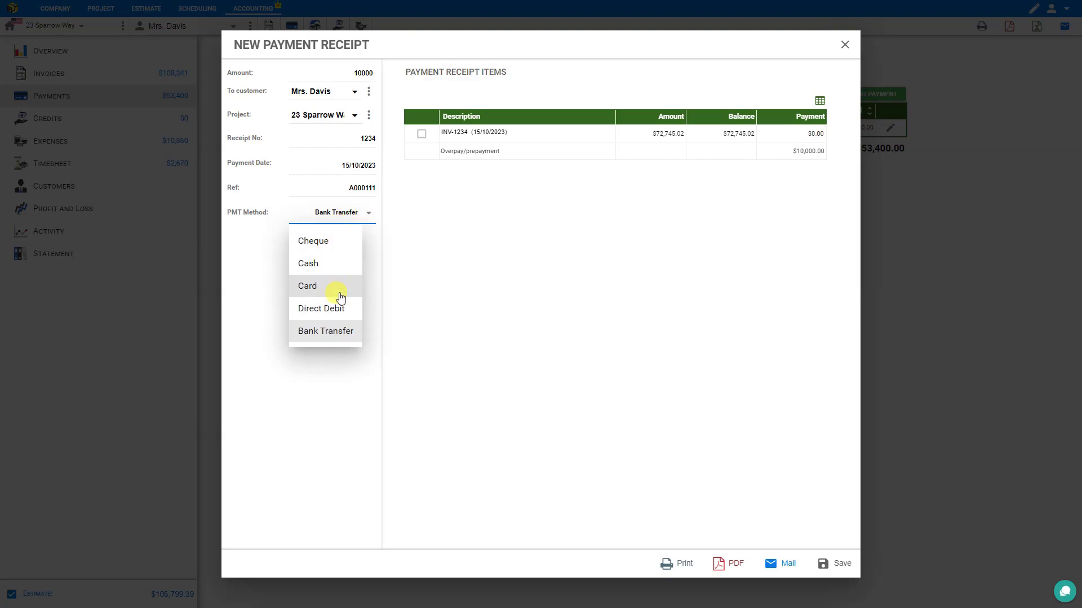
click(319, 336)
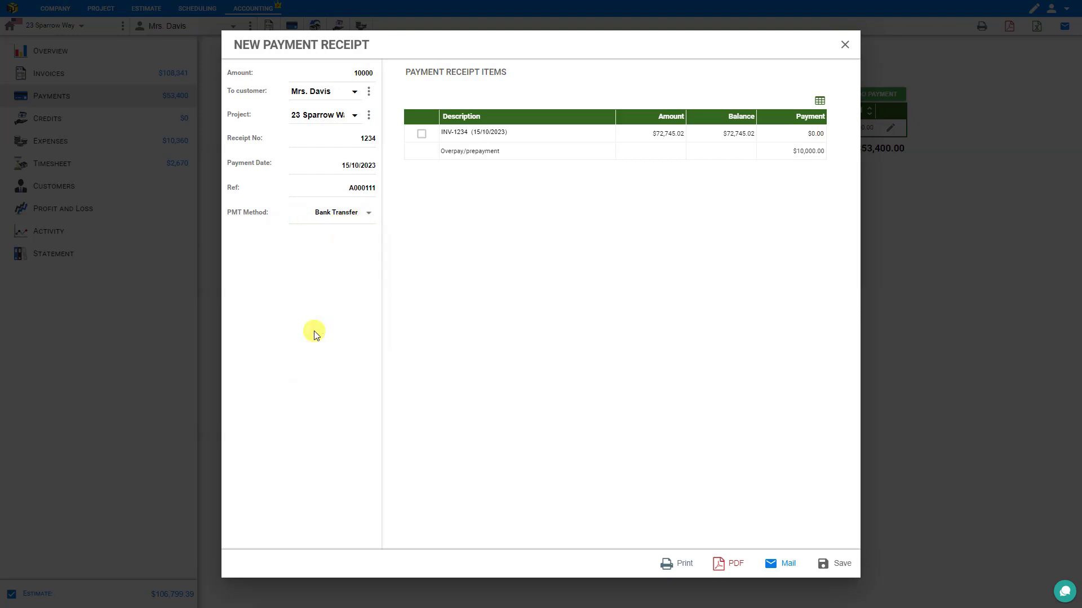
Allocate the payment to invoice INV-1234, save the receipt and view the project's accounting overview
click(457, 131)
click(422, 134)
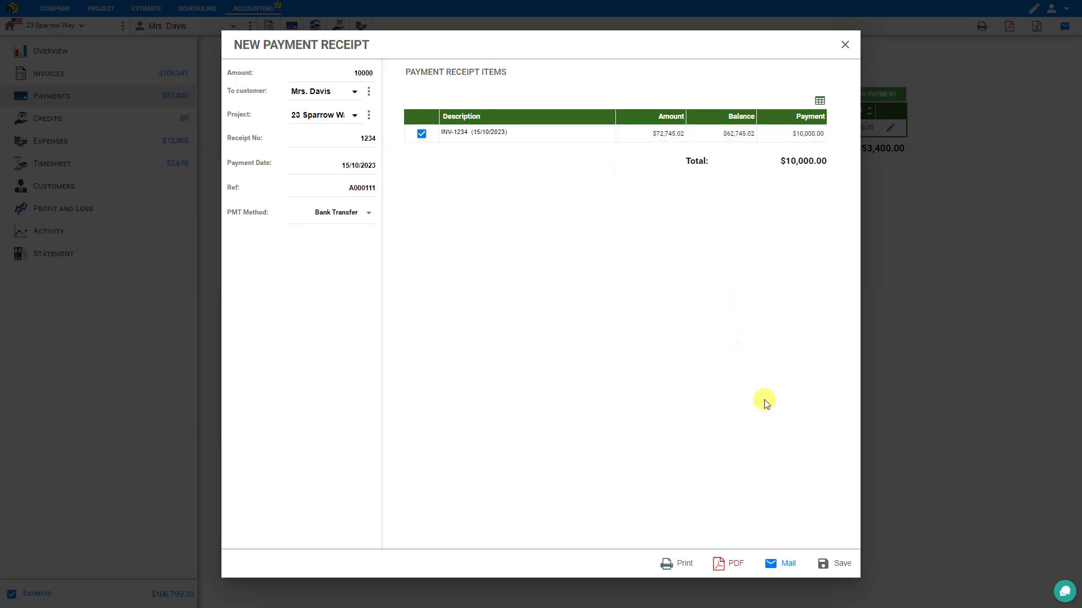
click(832, 566)
click(58, 52)
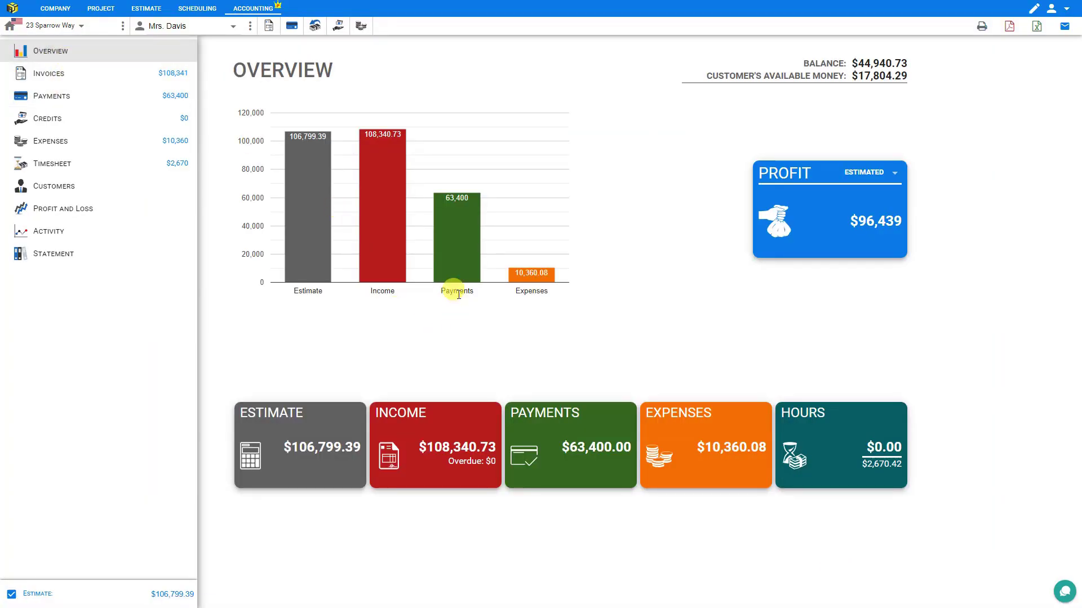
mouse_move(454, 278)
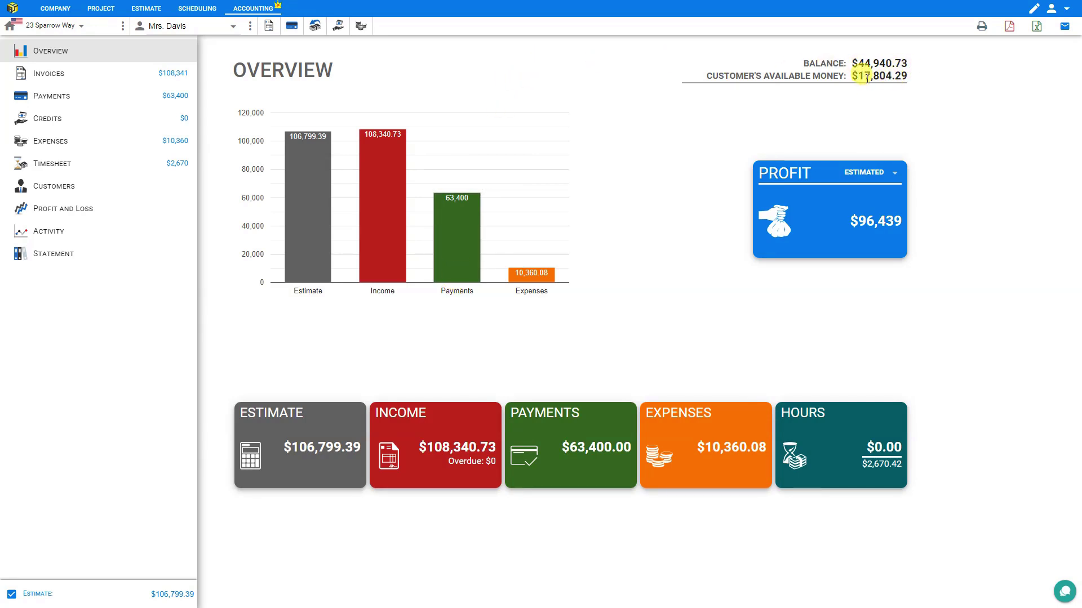
Allocate the overpayment on receipt PAY-1001 to invoice INV-1234, save the receipt and view the accounting overview
click(66, 99)
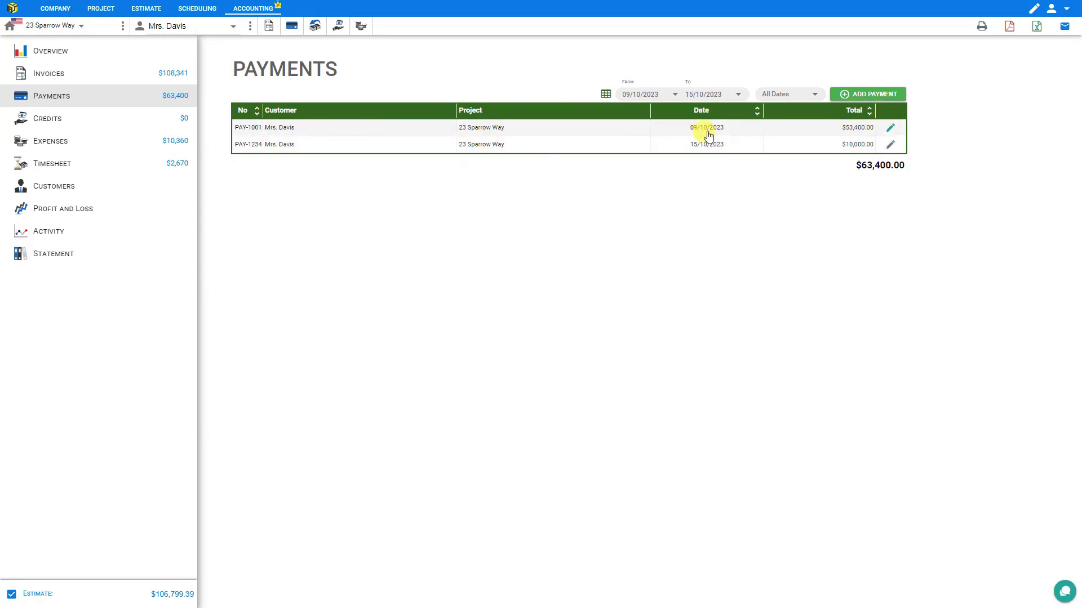
click(891, 128)
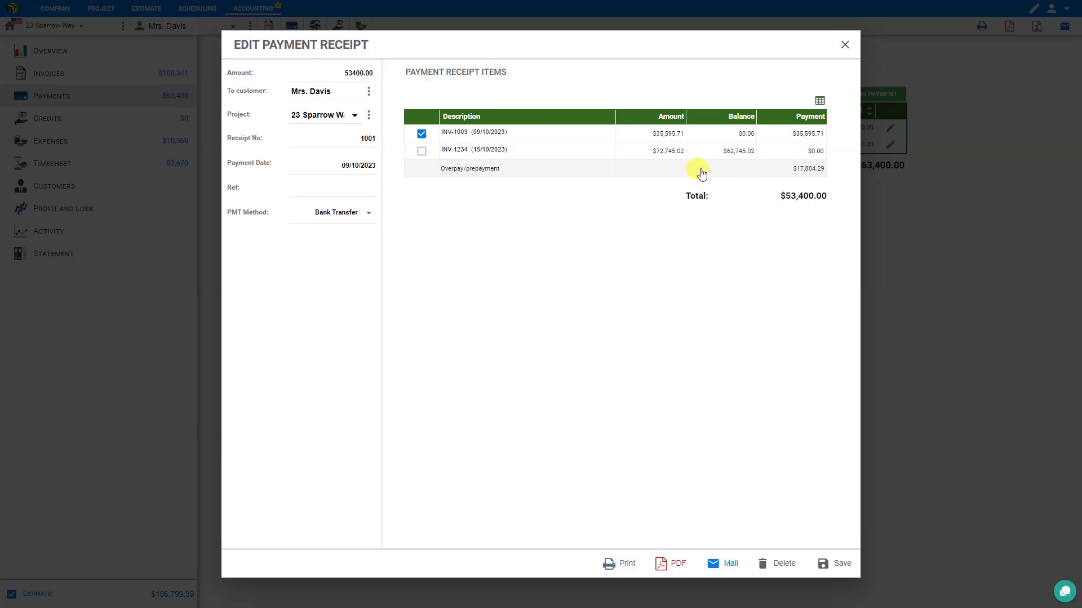
click(421, 152)
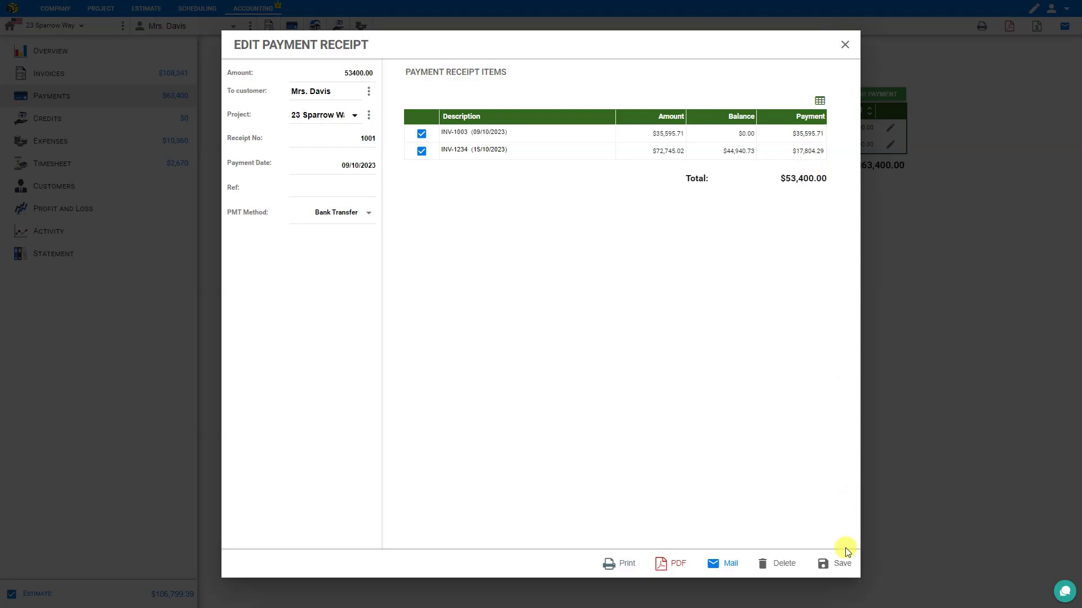
click(842, 566)
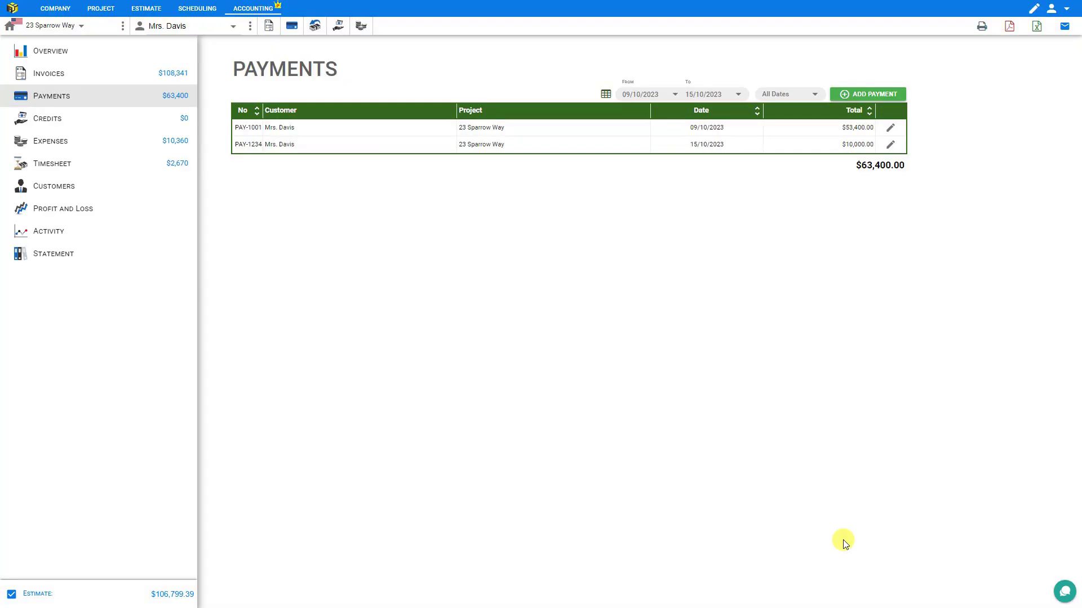
click(77, 56)
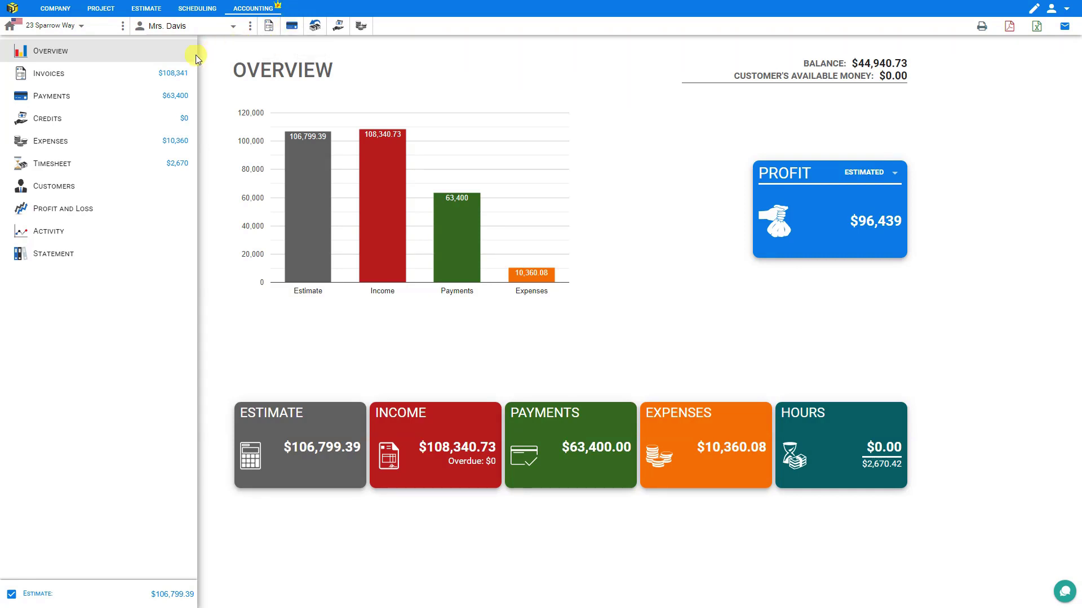
Start a payment receipt from partially paid invoice INV-1234, deselect the invoice and discard the receipt without saving
click(94, 75)
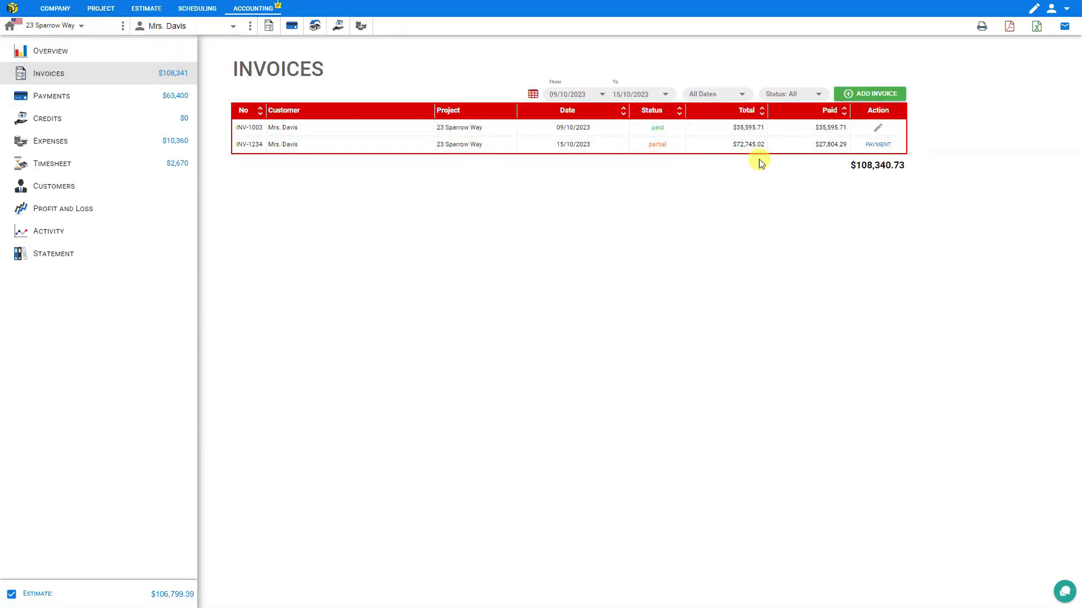
click(878, 144)
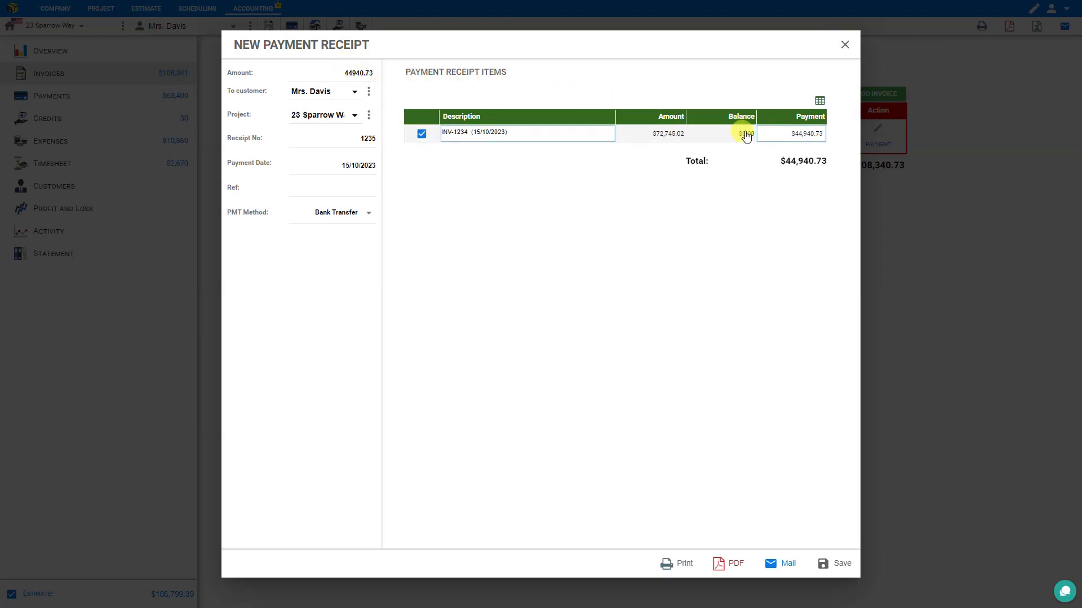
click(421, 134)
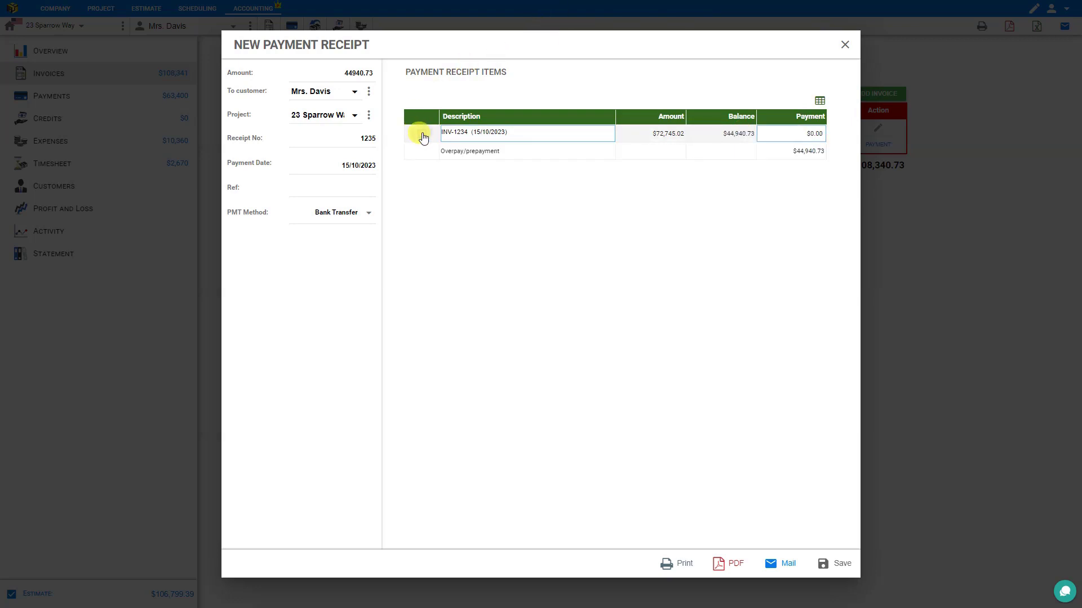
click(358, 72)
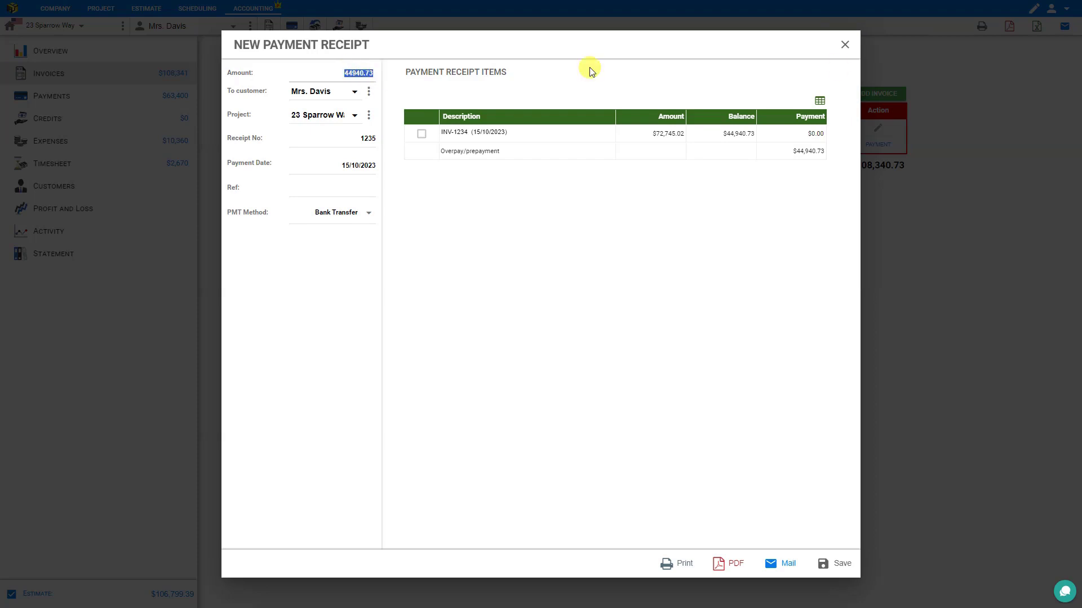
click(845, 45)
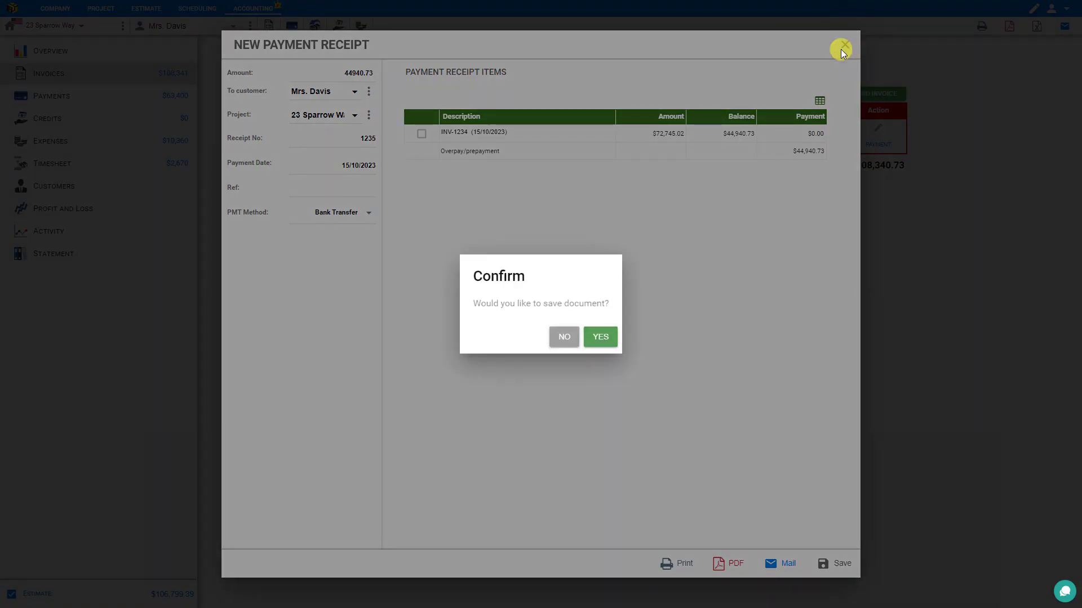
click(564, 337)
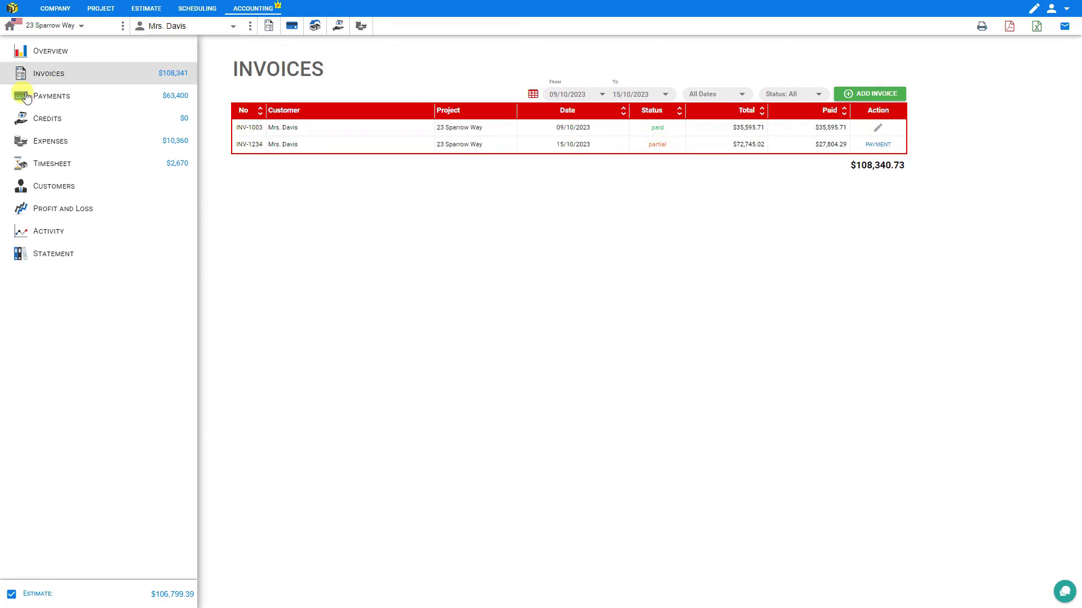
Draft a new refund with Bank Transfer as the payment method and an item described as "refund", and discard it unsaved
click(60, 103)
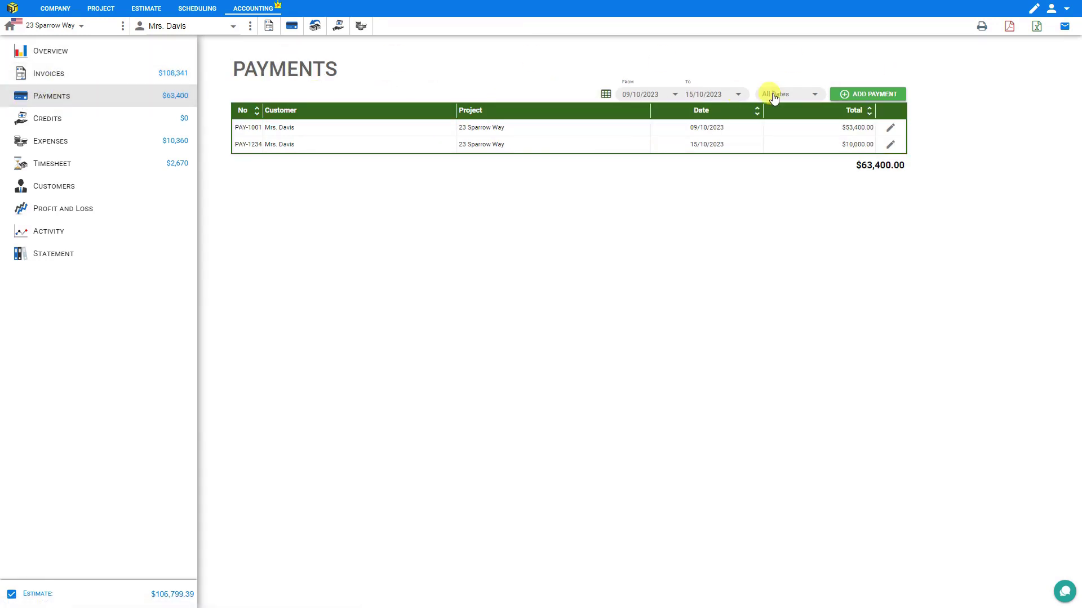
click(867, 97)
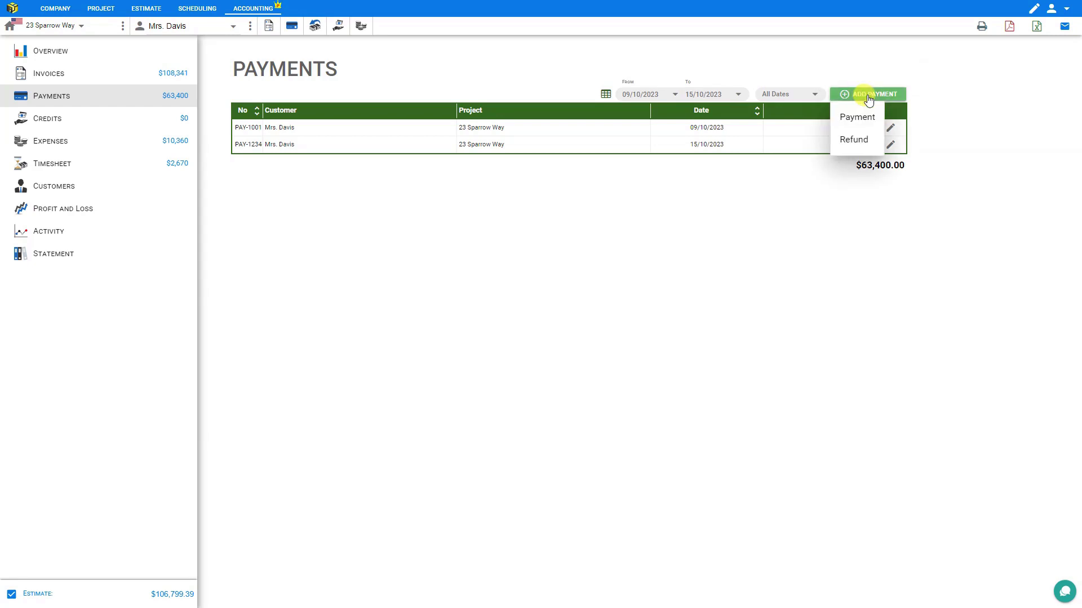
click(857, 141)
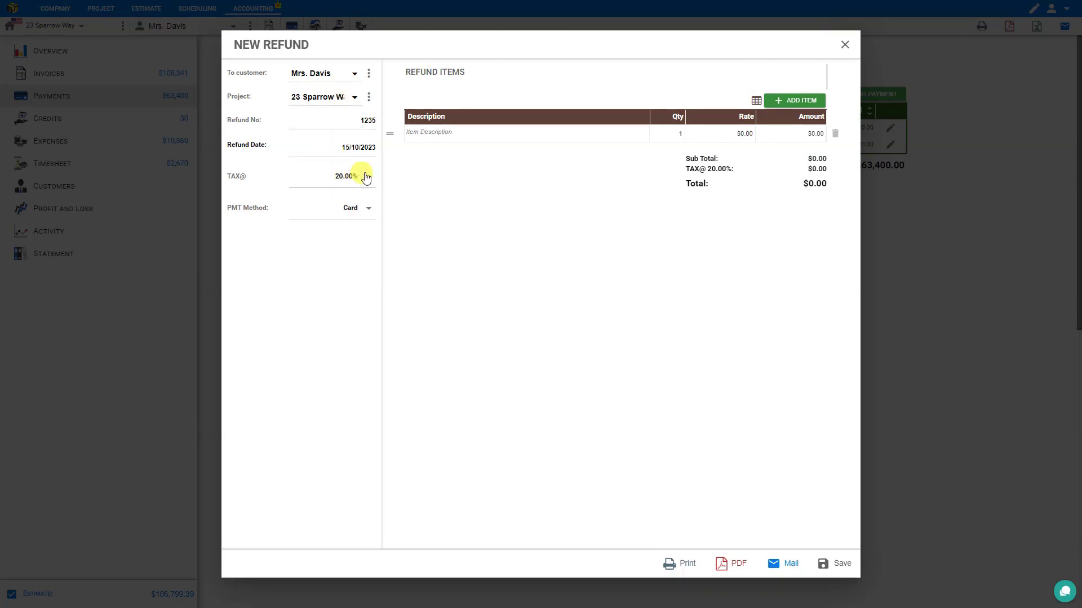
click(367, 208)
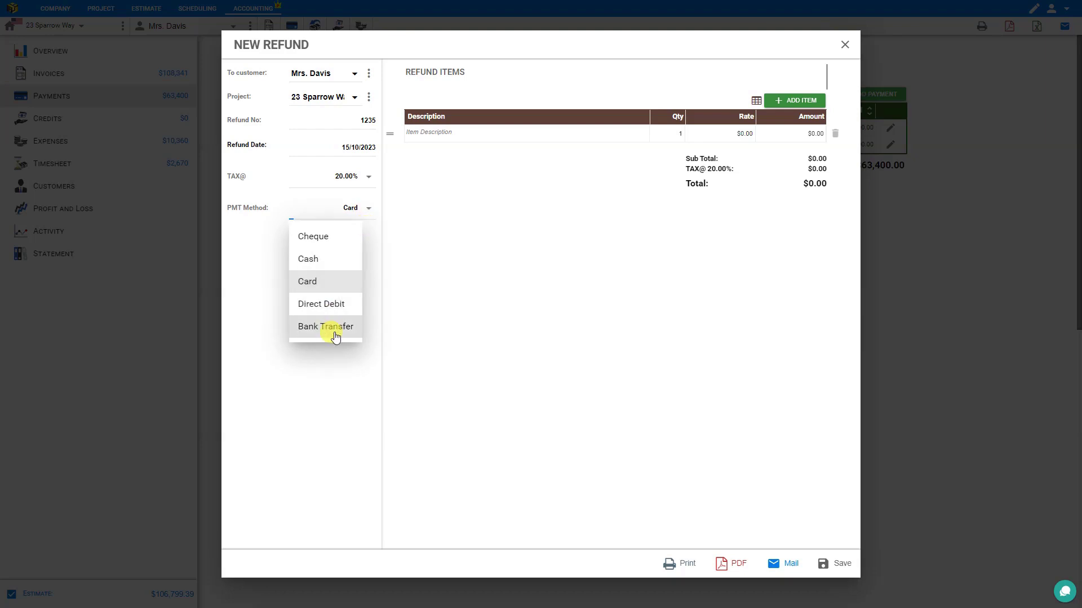
click(336, 333)
click(430, 134)
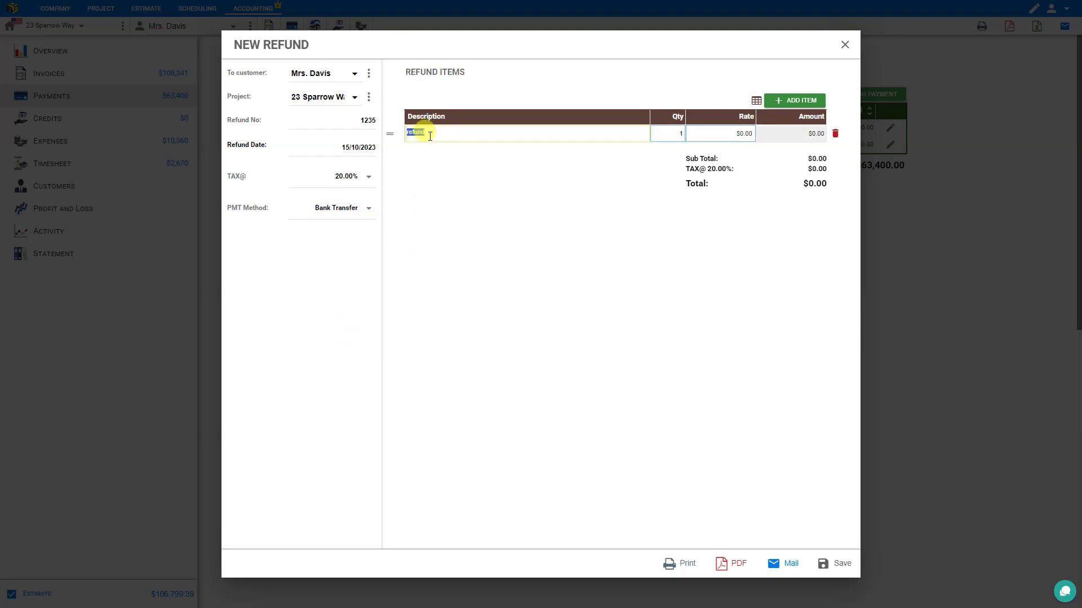
click(437, 154)
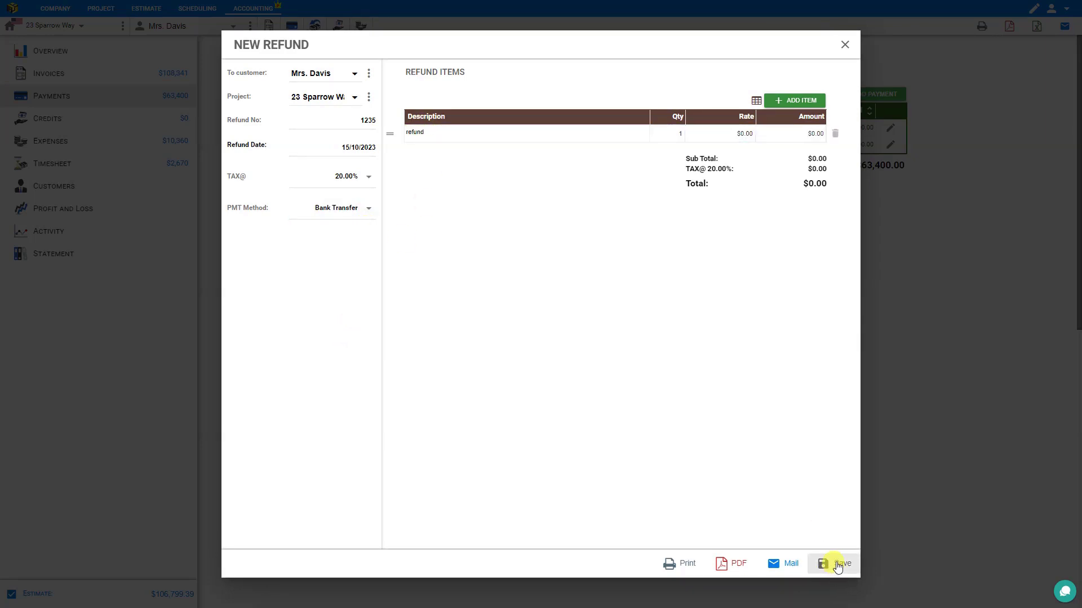
click(846, 43)
click(564, 337)
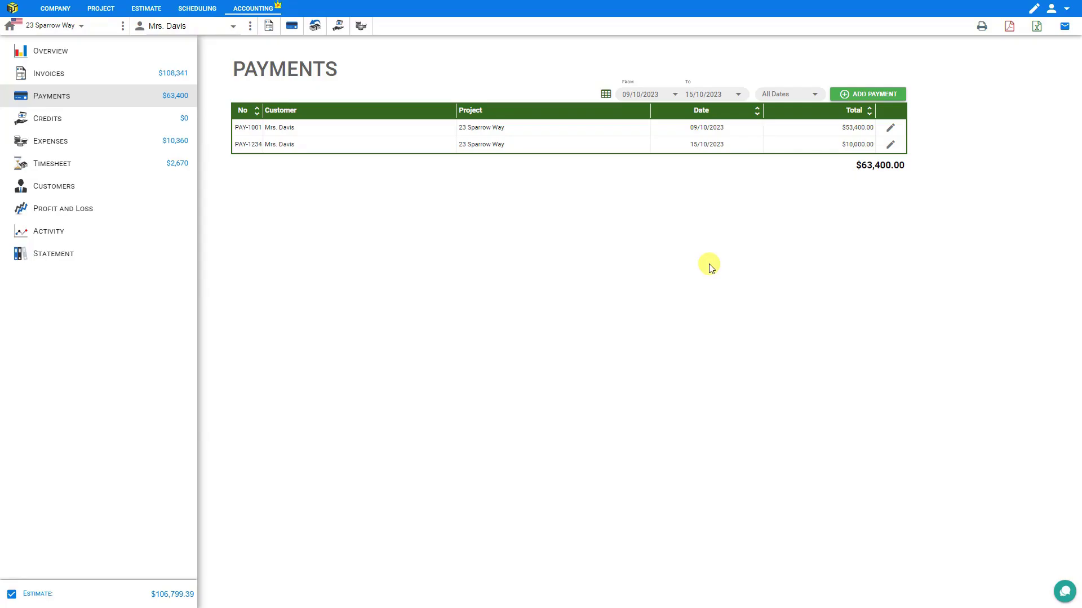
Open a blank refund form through the quick-access shortcut and close it without entering anything
click(315, 27)
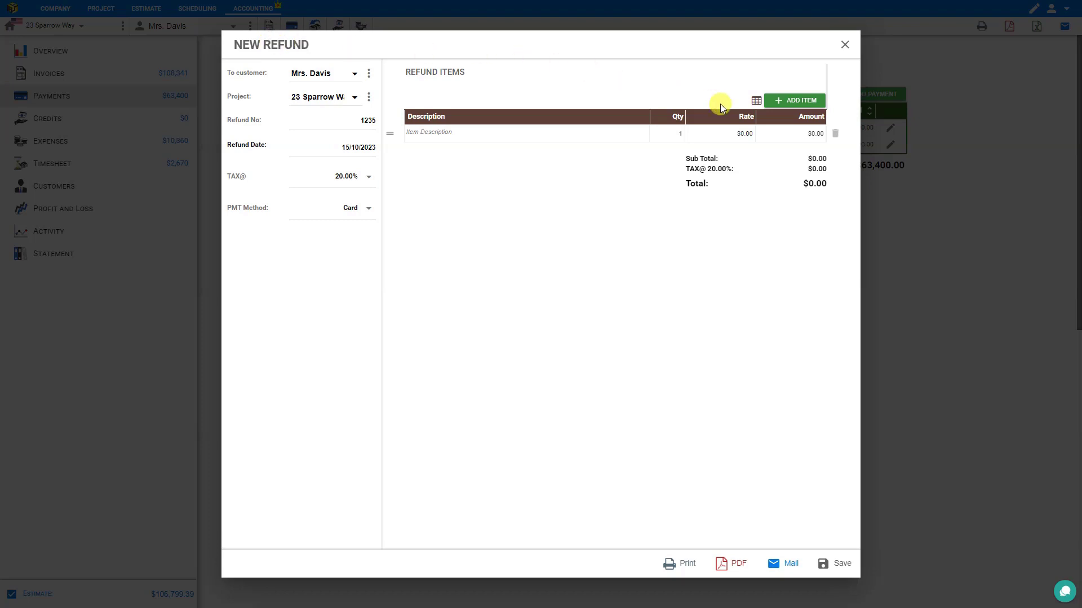
click(846, 43)
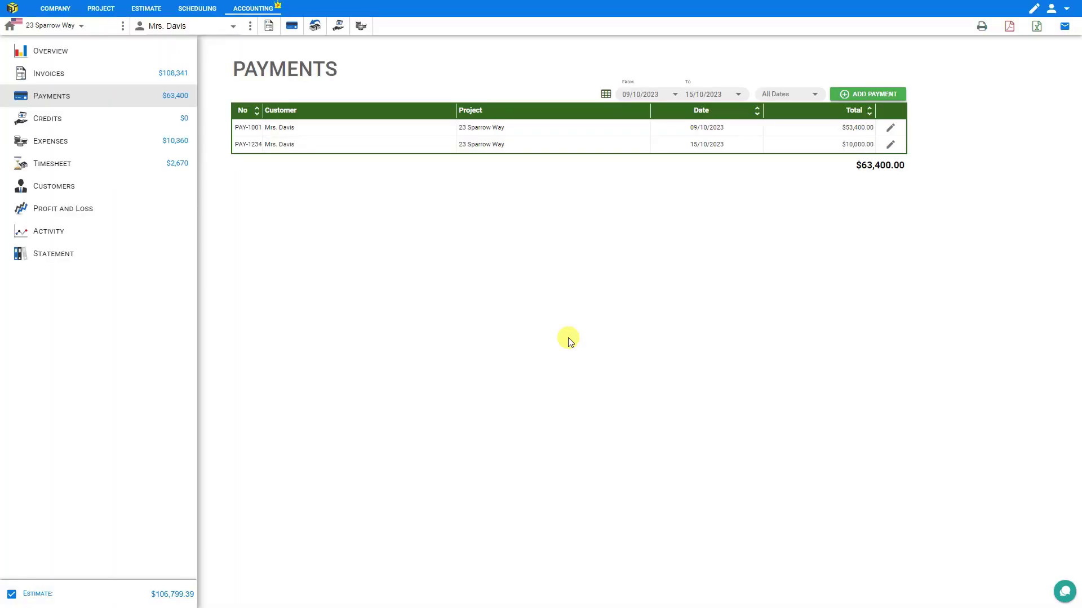